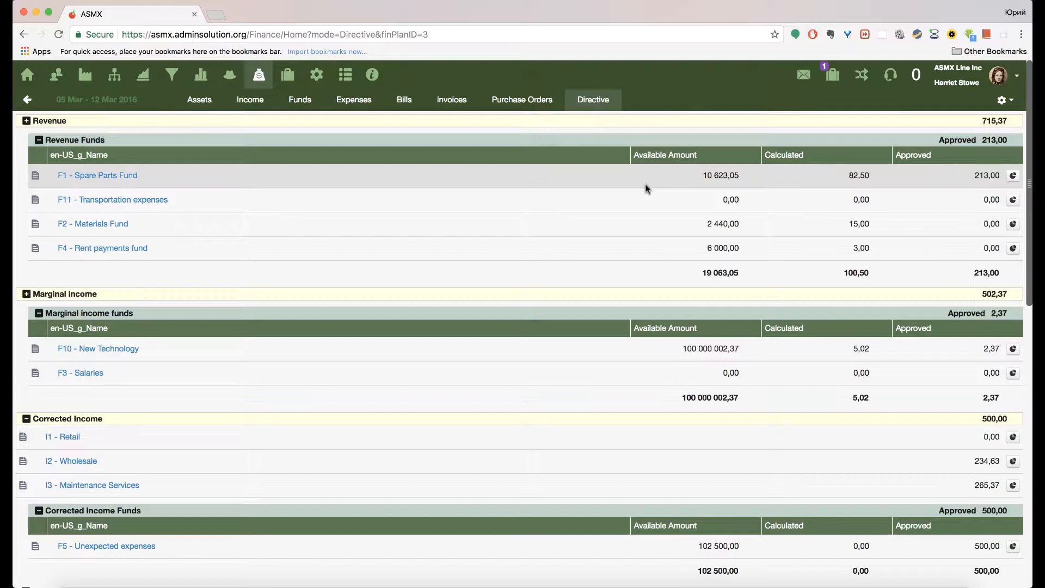
# View the blank income transaction form in the income list for 05 Mar - 12 Mar 2016 and close it without saving
pyautogui.click(576, 103)
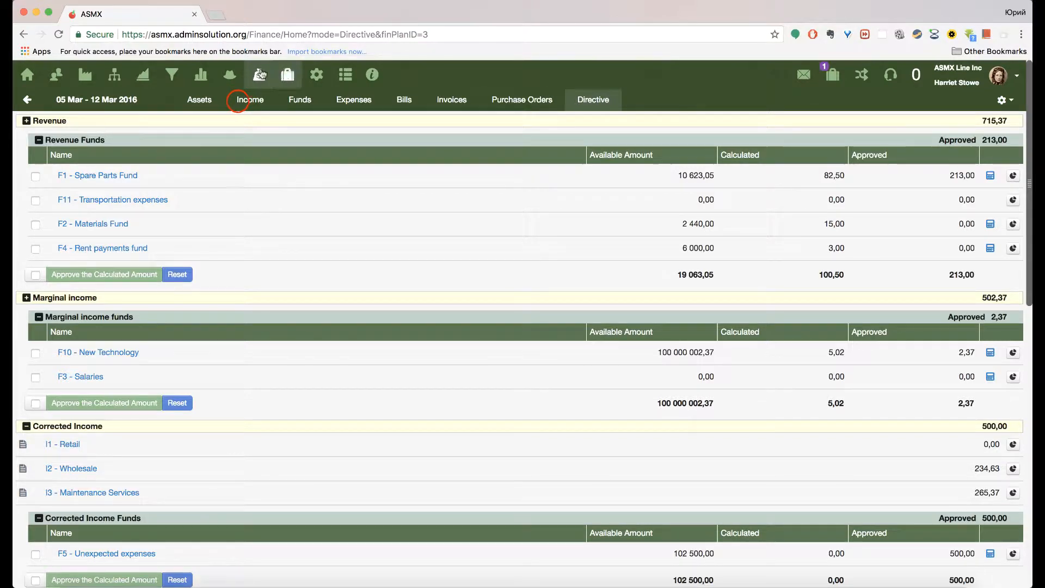
pyautogui.click(240, 105)
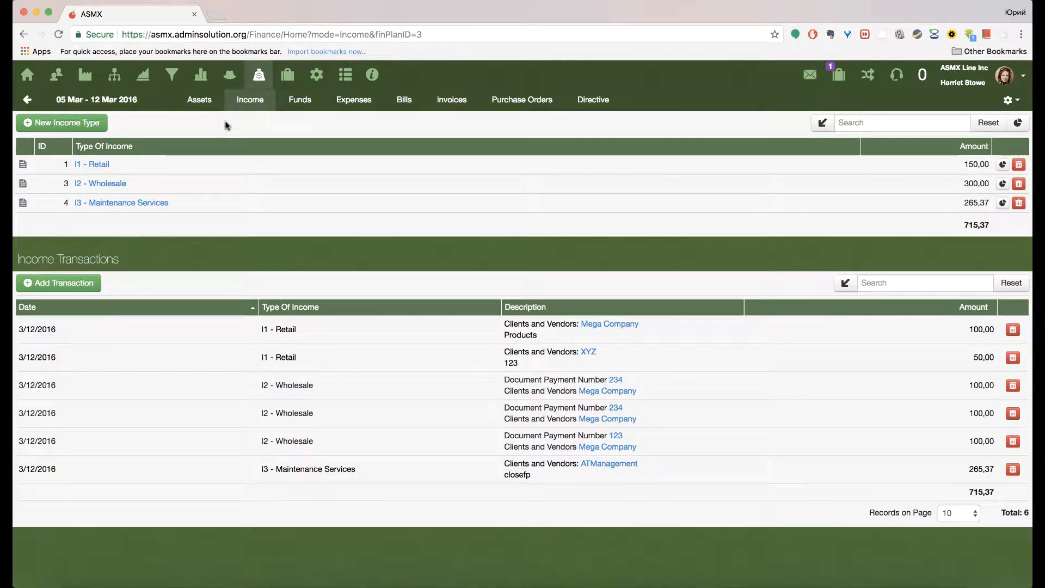
pyautogui.click(90, 283)
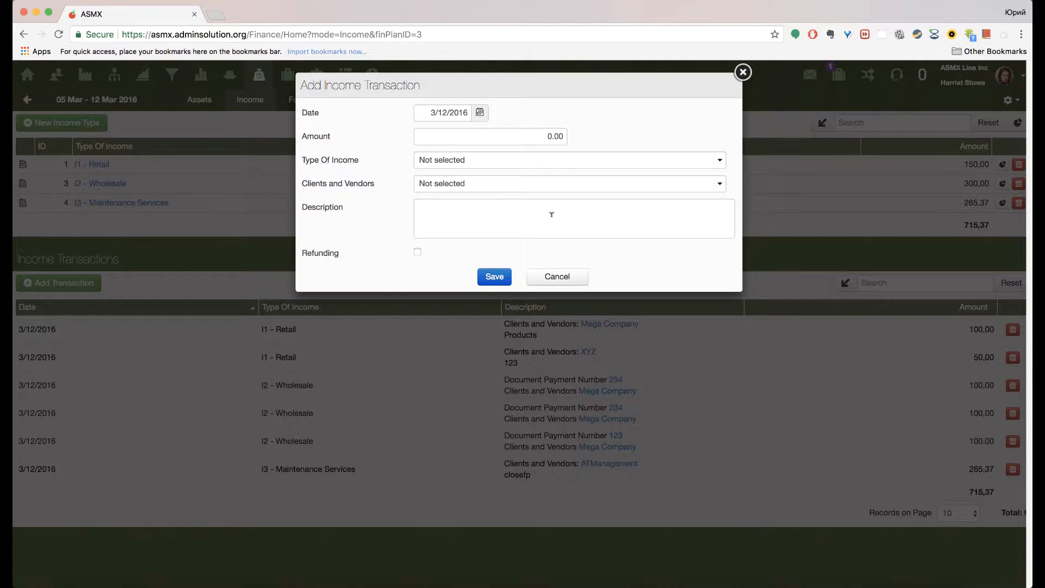
pyautogui.click(742, 72)
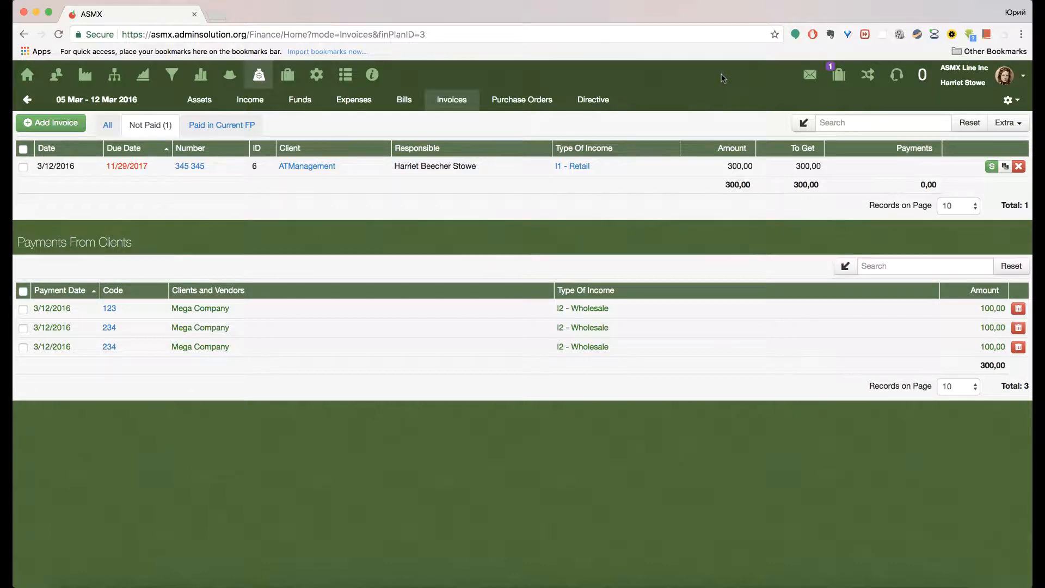
# View the details of the unpaid ATManagement invoice, close it and return to the income list
pyautogui.click(189, 167)
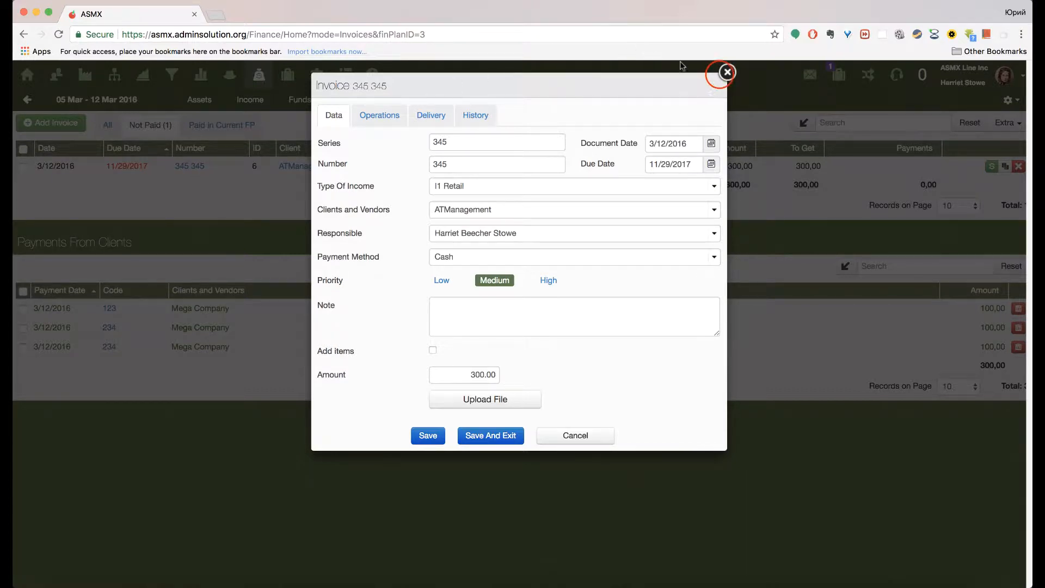
pyautogui.click(721, 76)
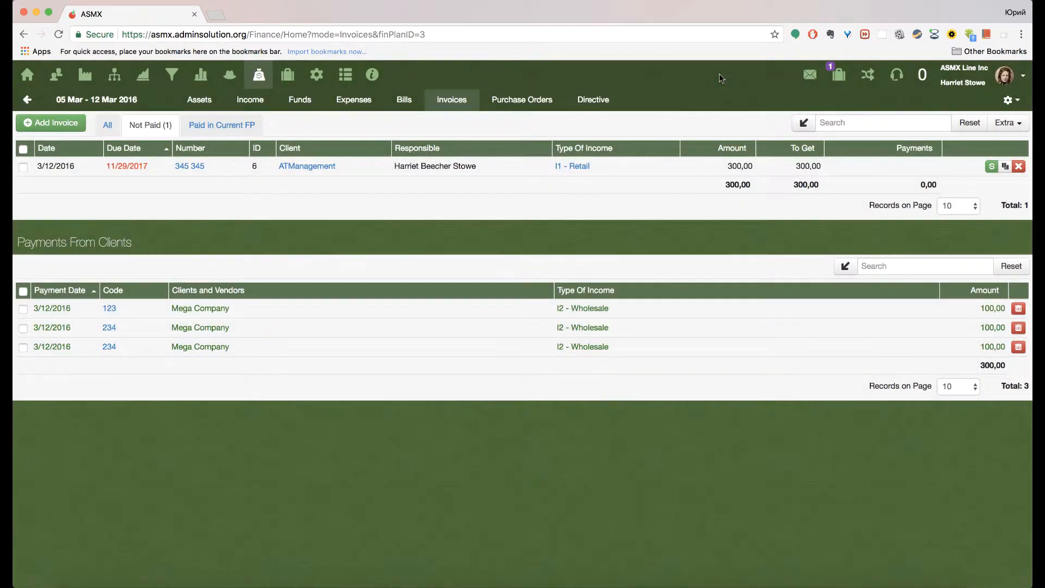
pyautogui.click(254, 103)
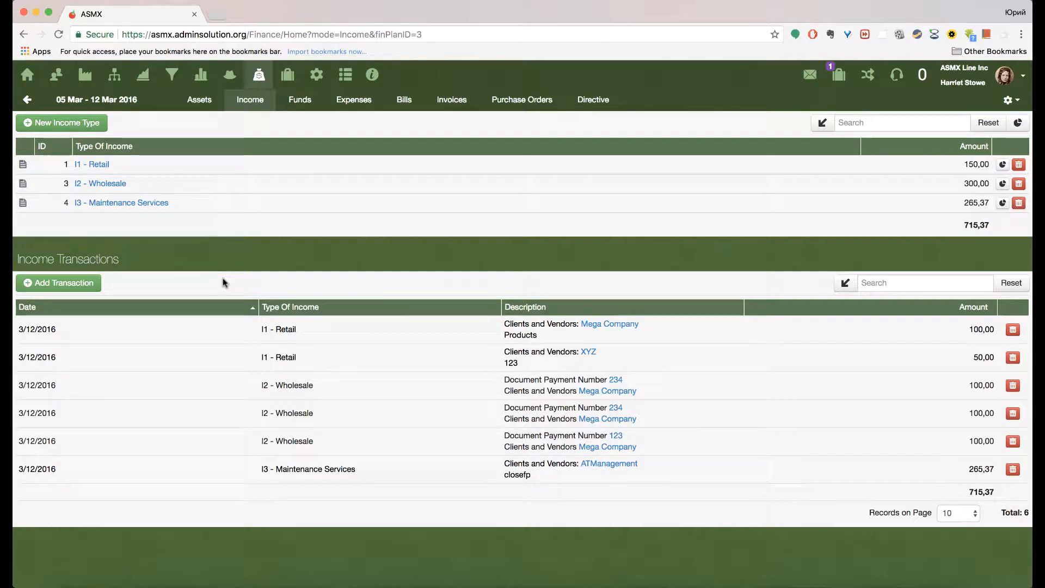
# Open the bills list, view the blank form for adding a bill and close it without saving
pyautogui.click(396, 105)
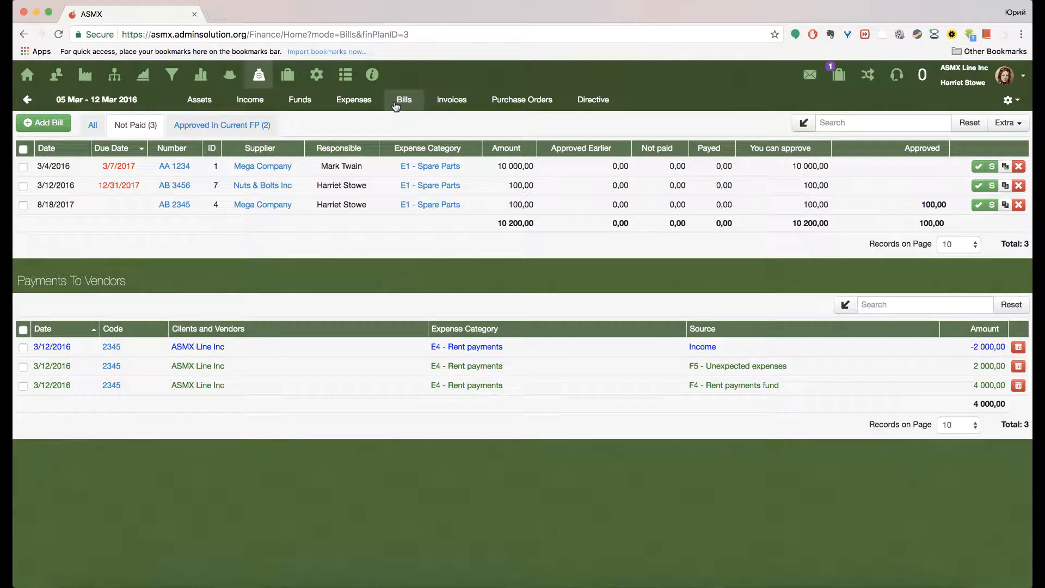
pyautogui.click(48, 124)
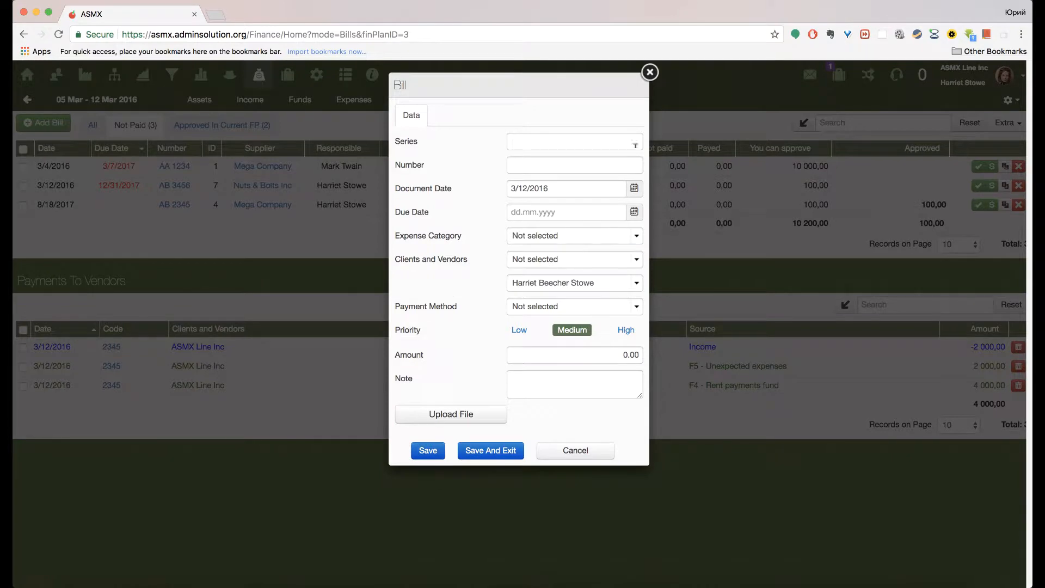
pyautogui.click(649, 72)
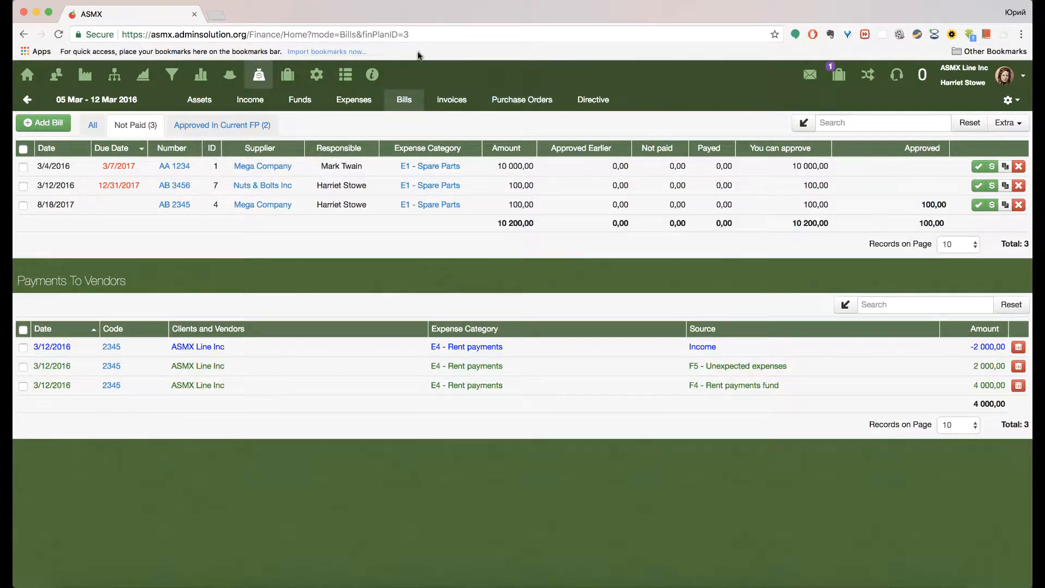
# In the home office's expenses, view the new purchase order form blank and as a copy of Shipping Costs, without saving
pyautogui.click(30, 74)
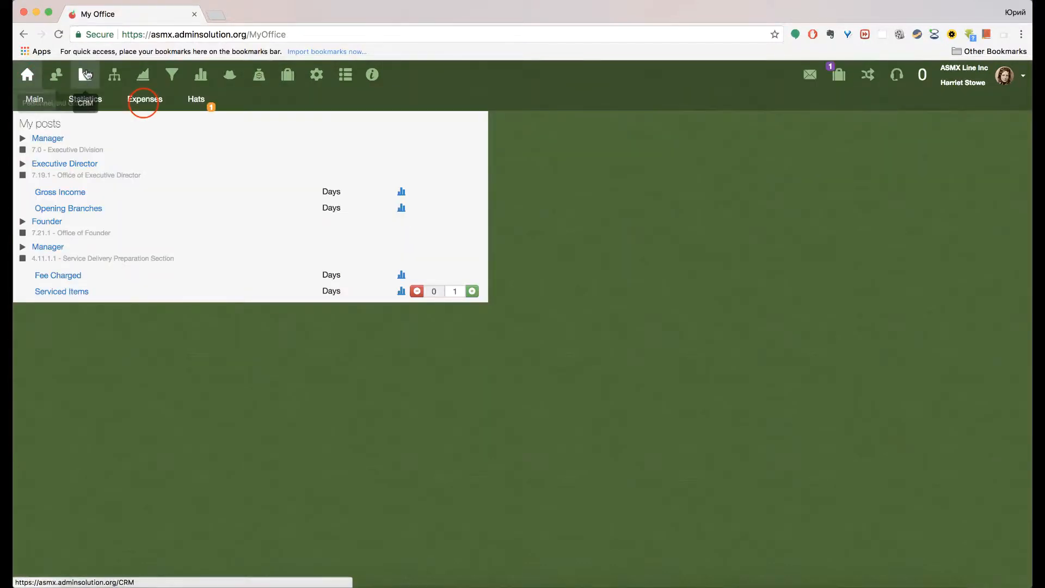
pyautogui.click(144, 106)
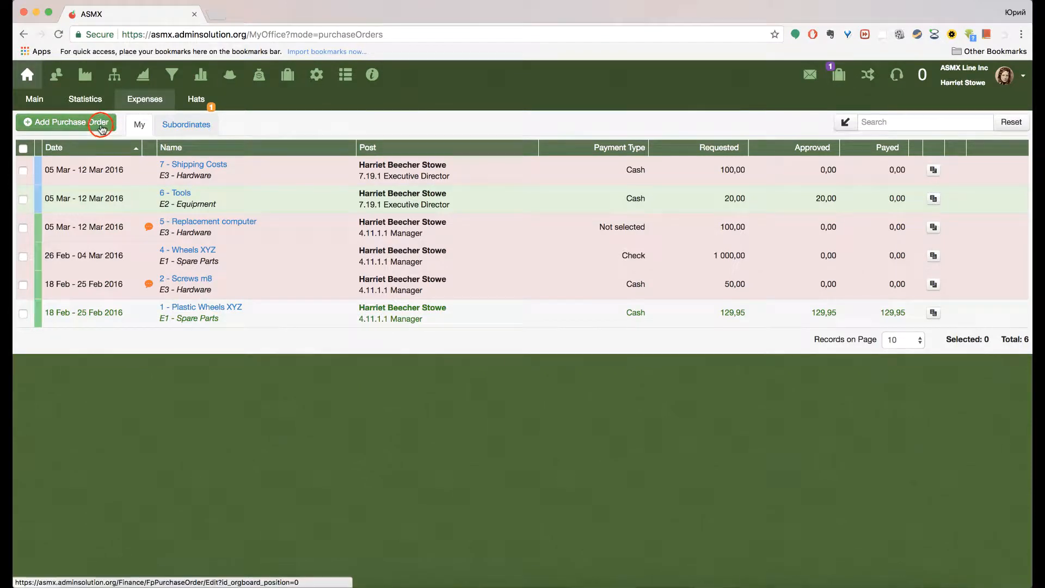
pyautogui.click(101, 127)
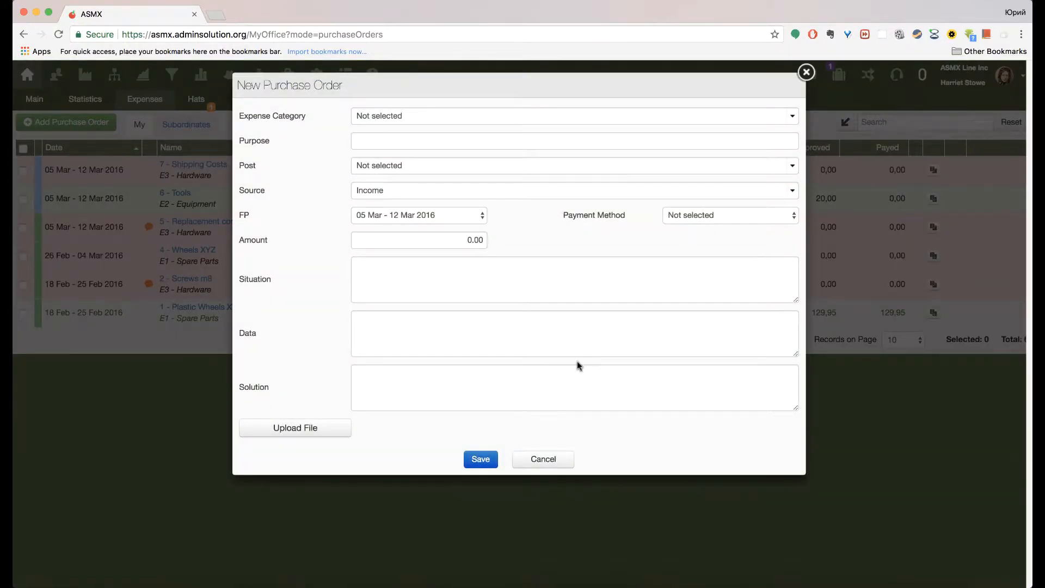
pyautogui.click(807, 72)
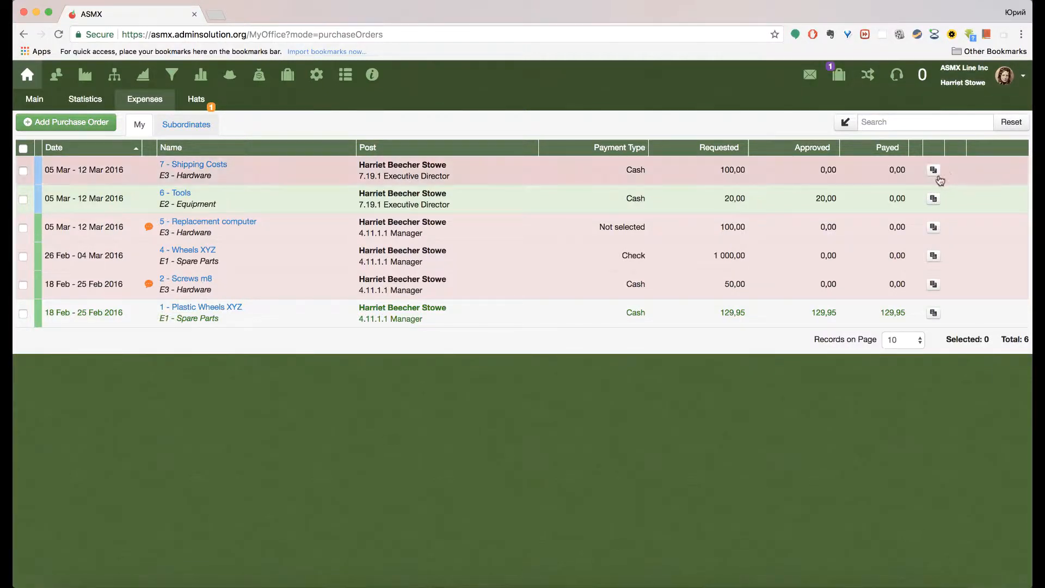
pyautogui.click(933, 172)
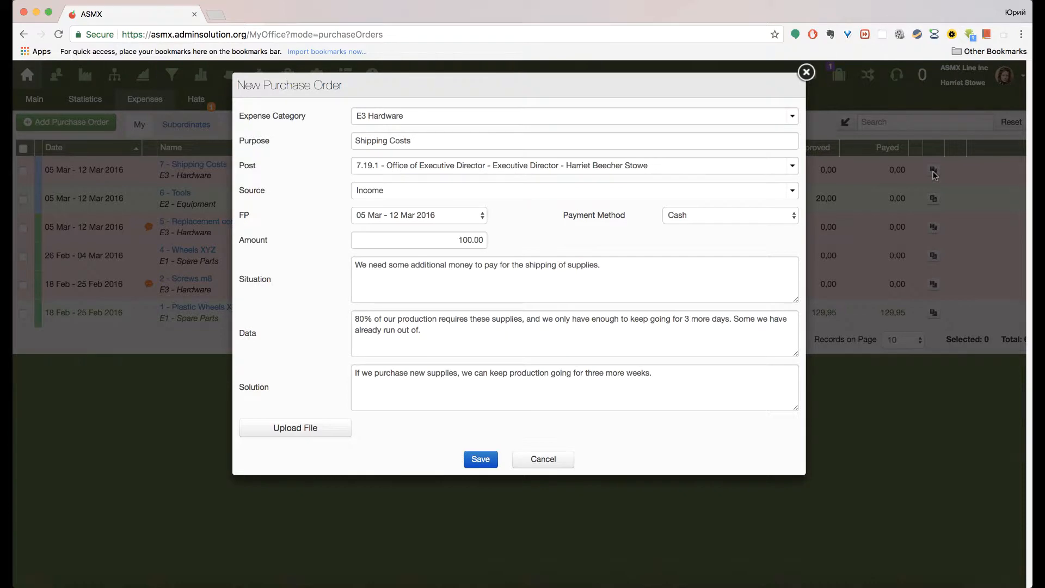
pyautogui.click(806, 71)
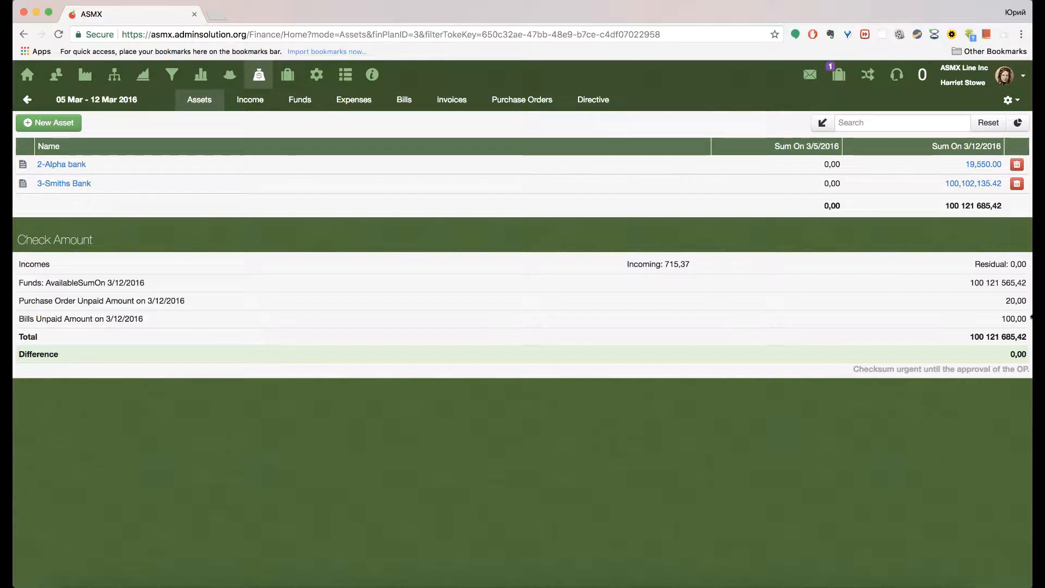
# Open the 3/12/2016 sum of the 3-Smiths Bank asset for editing and leave it without entering a value
pyautogui.click(955, 184)
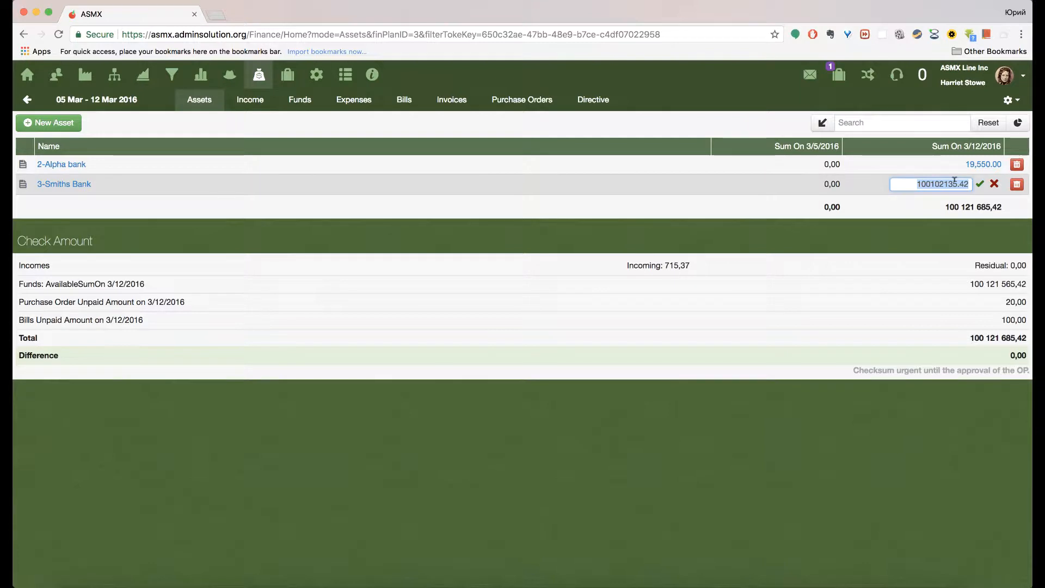
pyautogui.click(757, 424)
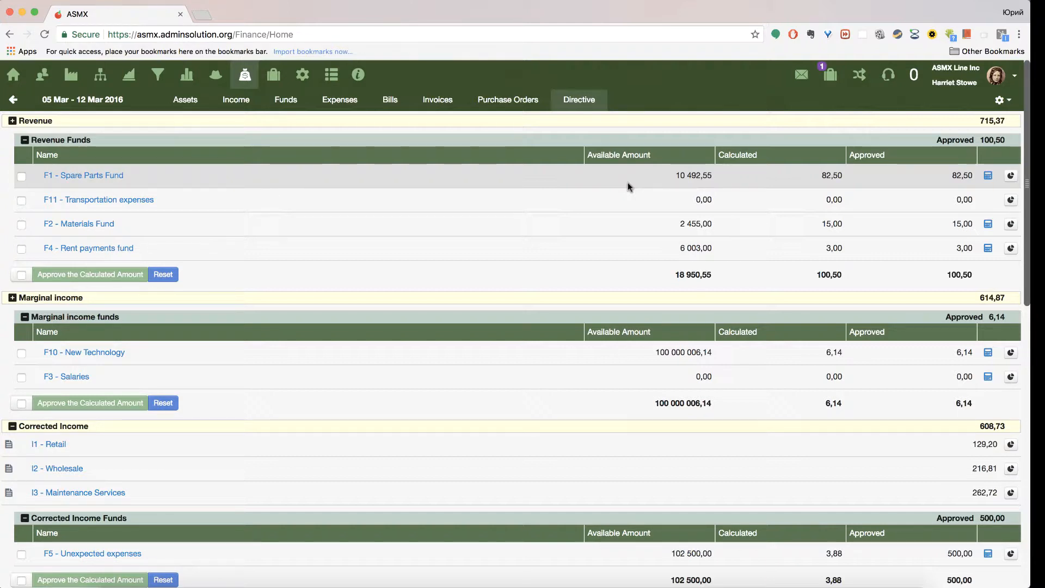
# Approve the calculated amounts for all revenue funds and all marginal income funds in the directive
pyautogui.click(22, 275)
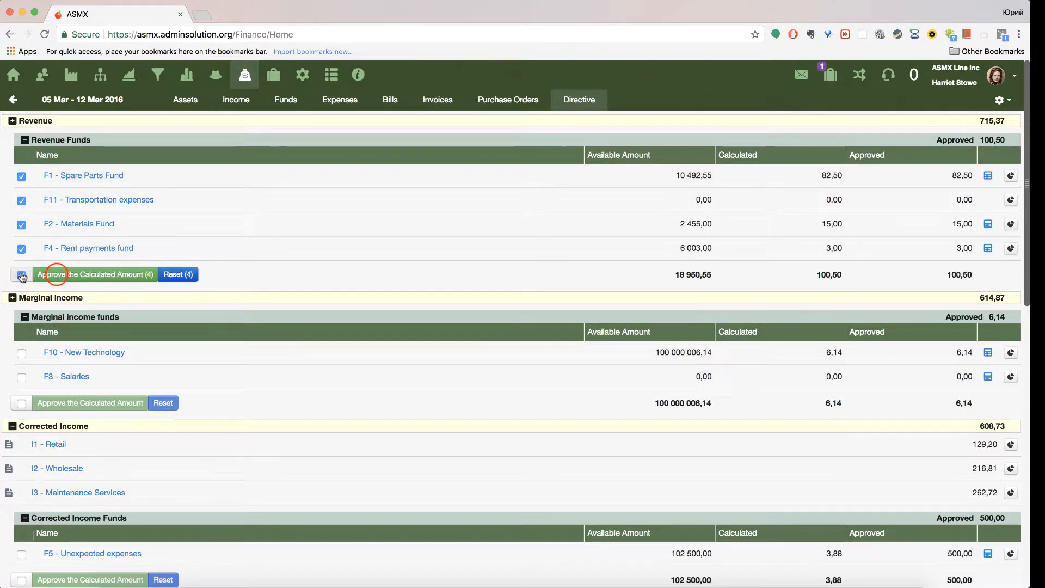
pyautogui.click(57, 276)
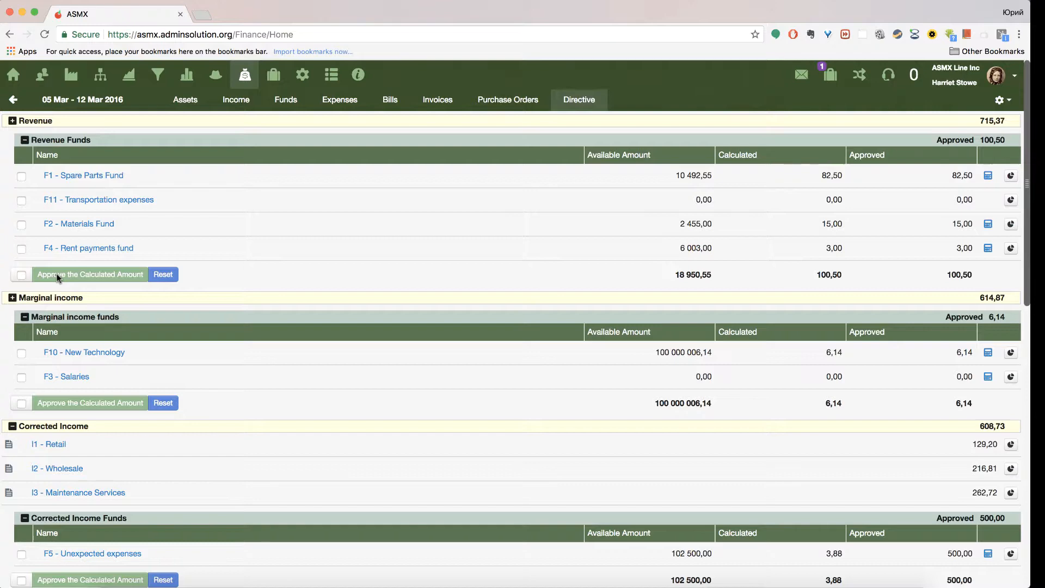
pyautogui.click(21, 403)
pyautogui.click(54, 406)
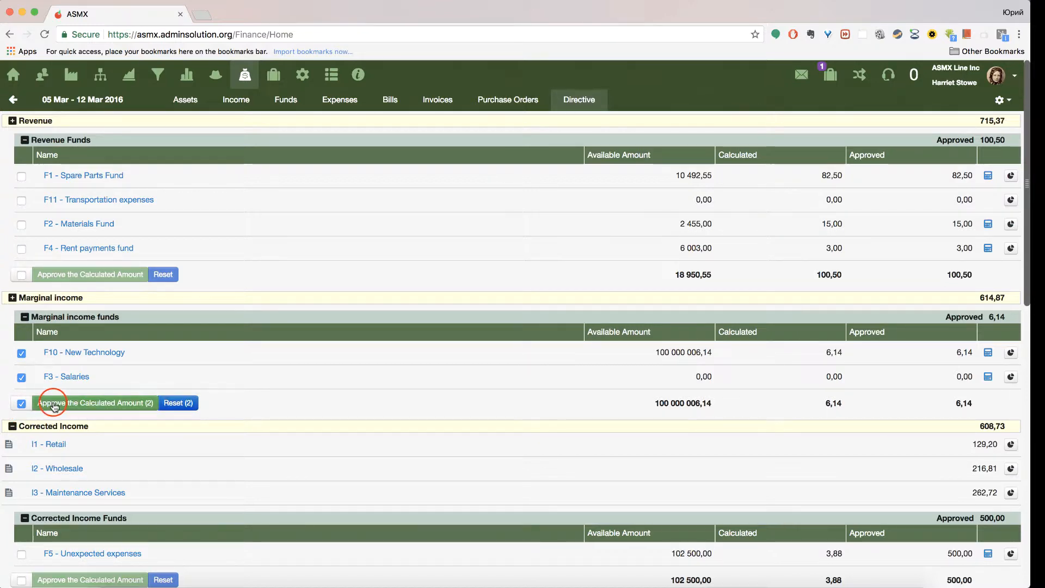
# Approve the calculated amount for the corrected income fund F5 - Unexpected expenses
pyautogui.scroll(-3, 53, 400)
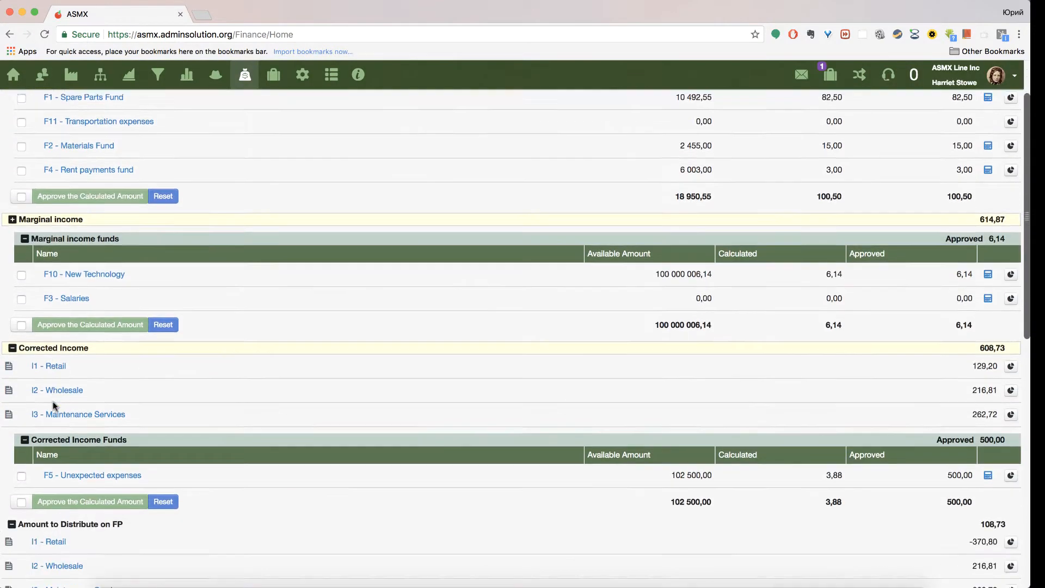
pyautogui.scroll(-2, 54, 401)
pyautogui.click(21, 448)
pyautogui.click(54, 447)
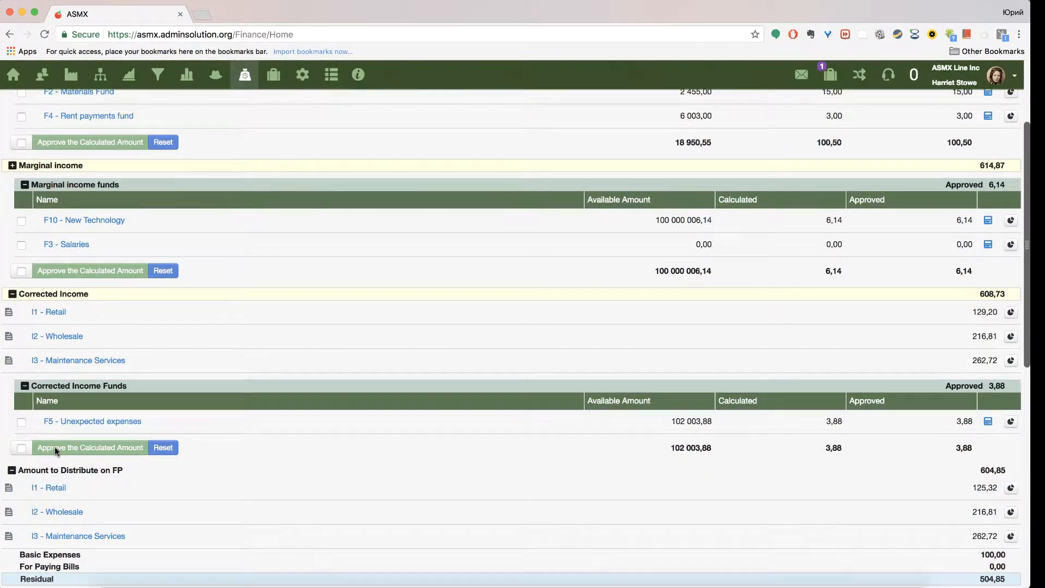
# Examine the F5 - Unexpected expenses approval breakdown by income type, close it and review the directive's amounts and residual
pyautogui.click(986, 423)
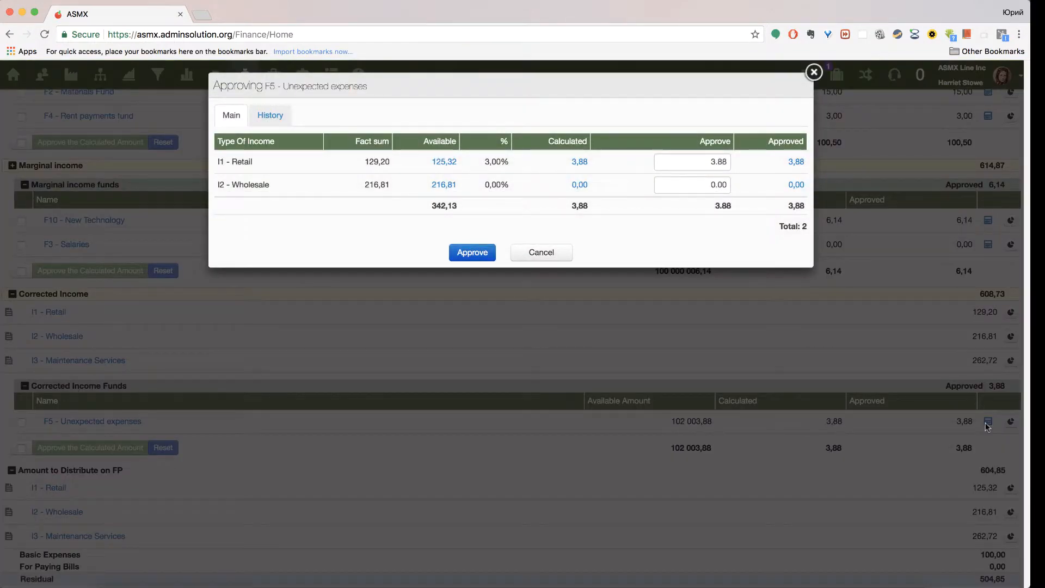
pyautogui.click(813, 73)
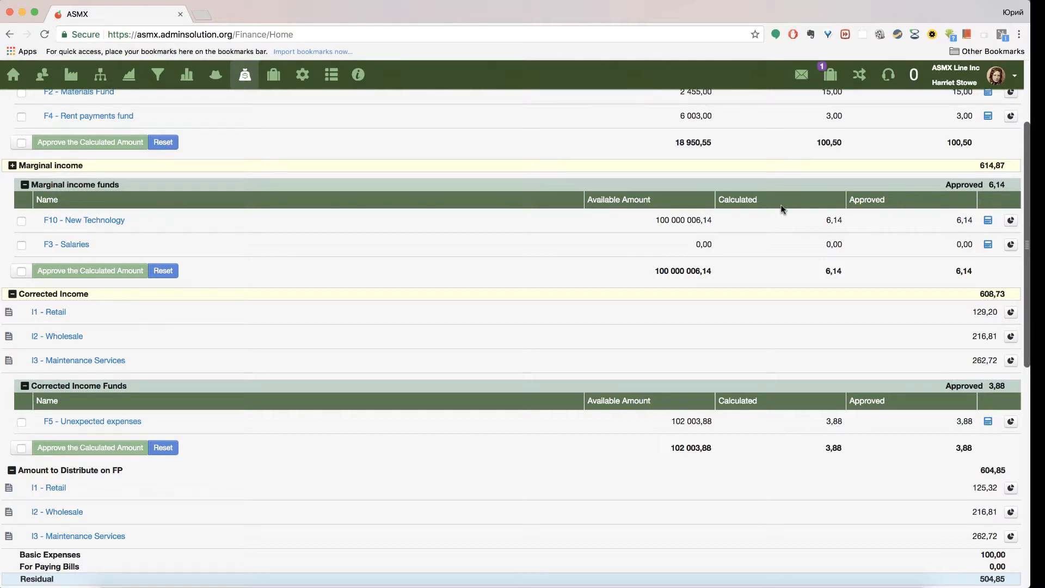
pyautogui.scroll(-2, 782, 209)
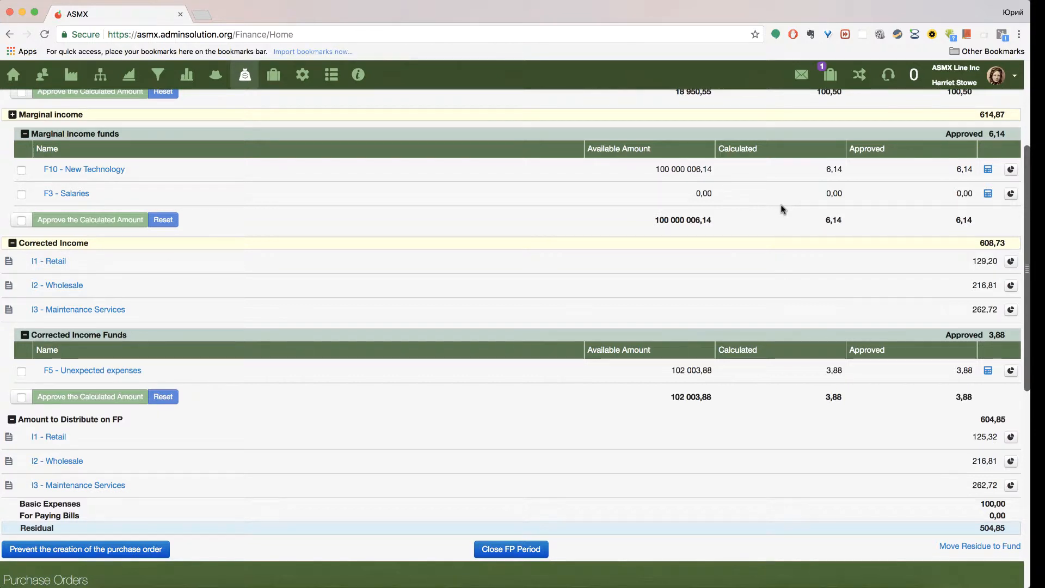
pyautogui.scroll(5, 781, 209)
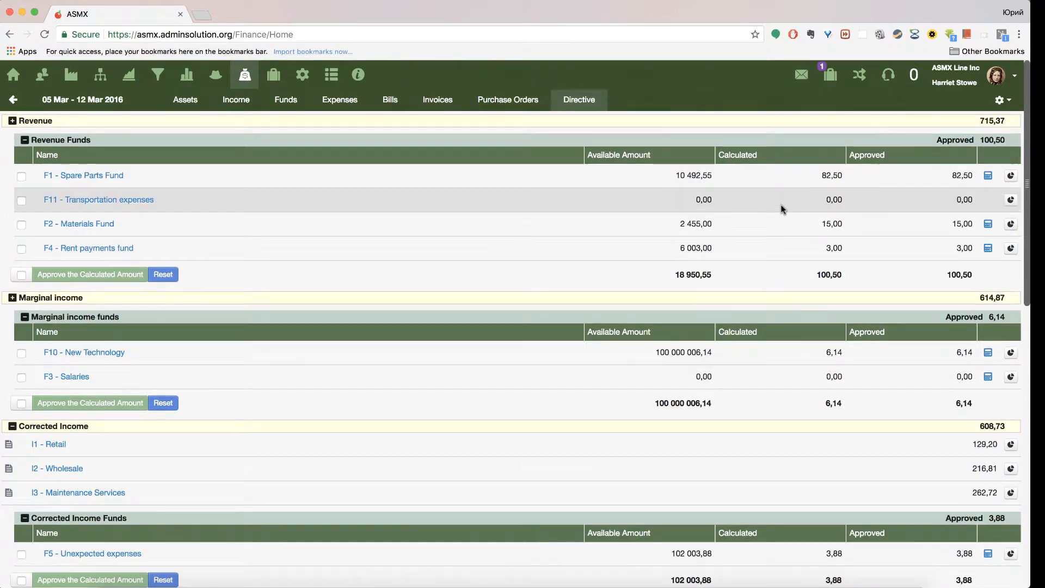
# Open the unpaid bills and sort them by due date with the 3/7/2017 bill first
pyautogui.click(402, 100)
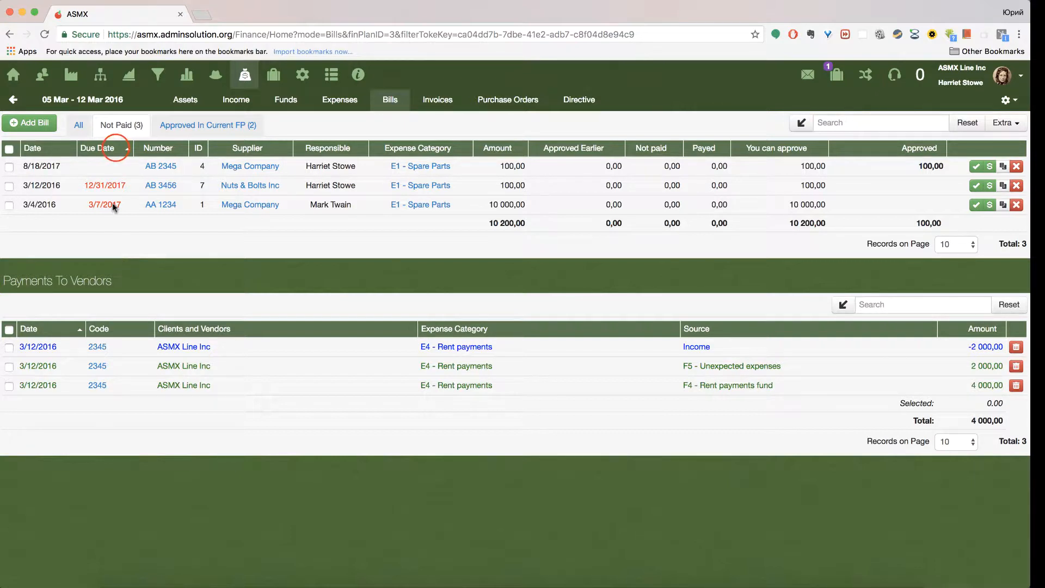
pyautogui.click(117, 152)
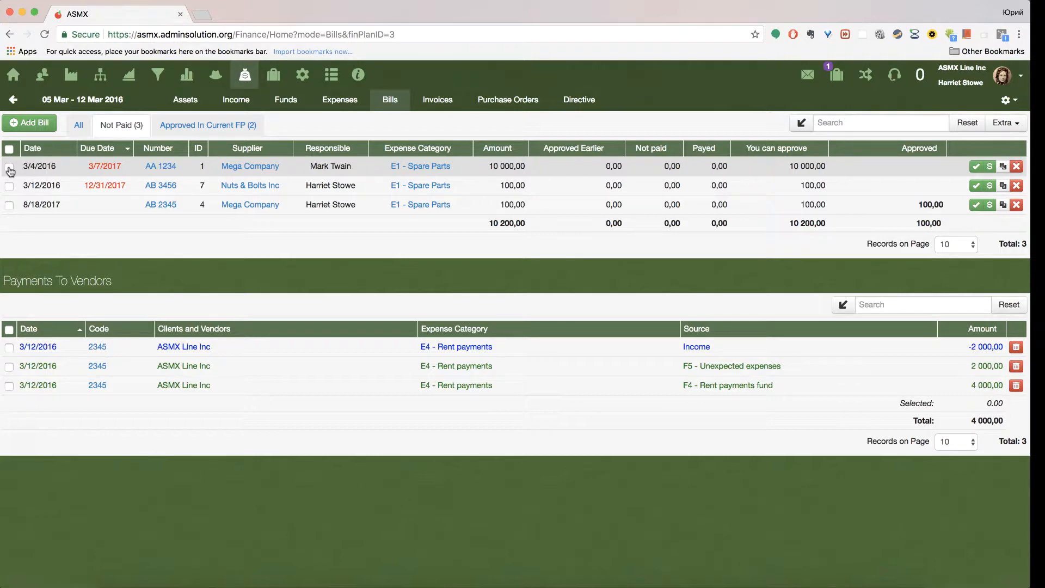
# Approve unpaid bills AA 1234 and AB 3456, leaving out AB 2345, with F12 Bill paying fund as the source
pyautogui.click(9, 150)
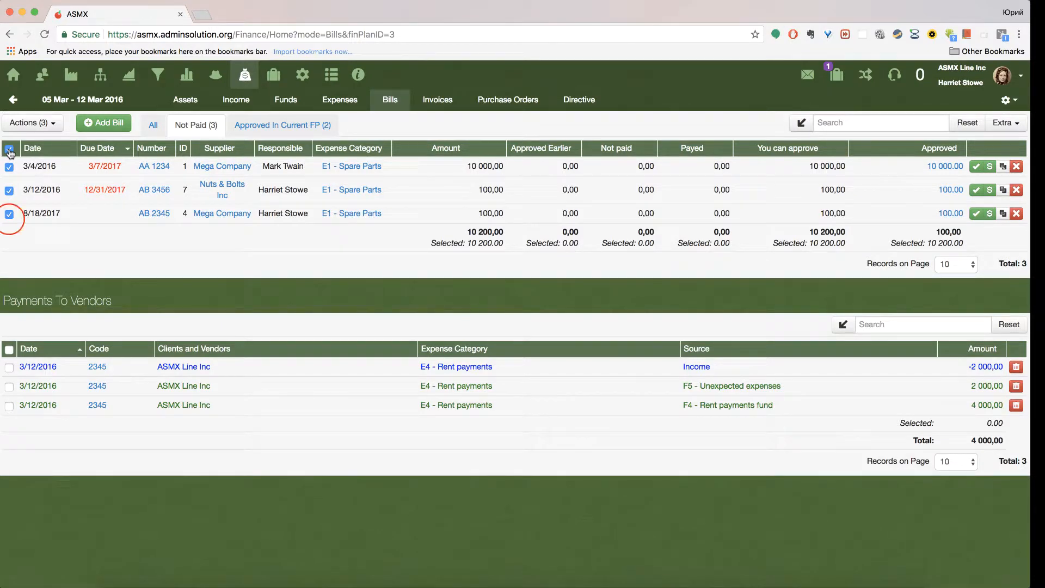
pyautogui.click(9, 216)
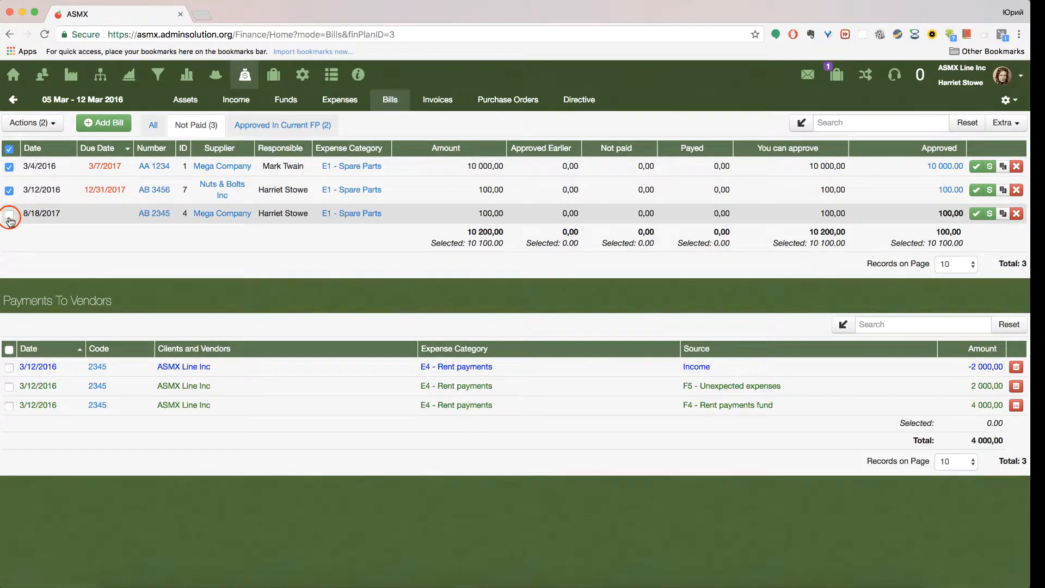
pyautogui.click(42, 126)
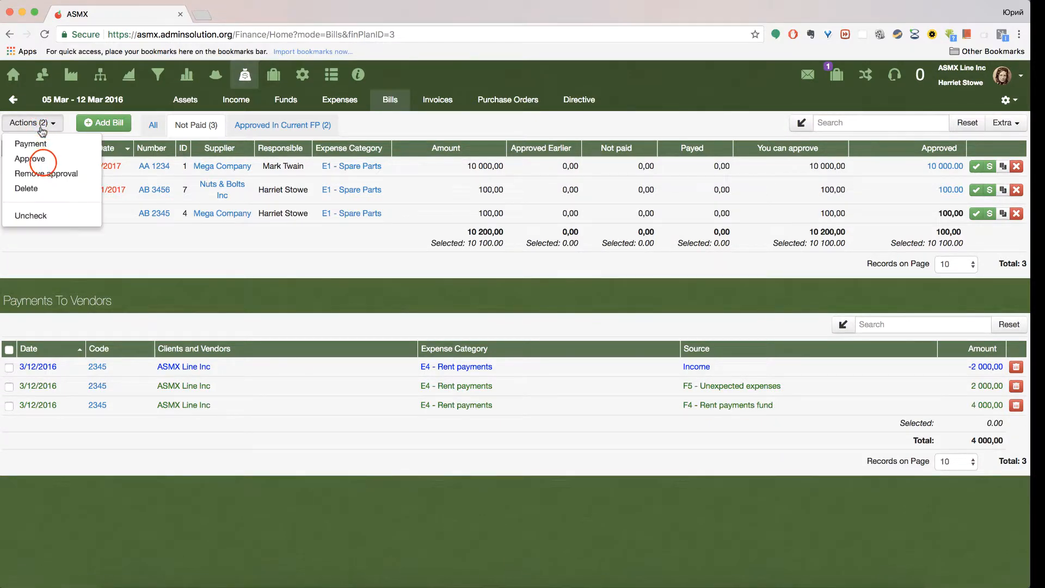
pyautogui.click(33, 159)
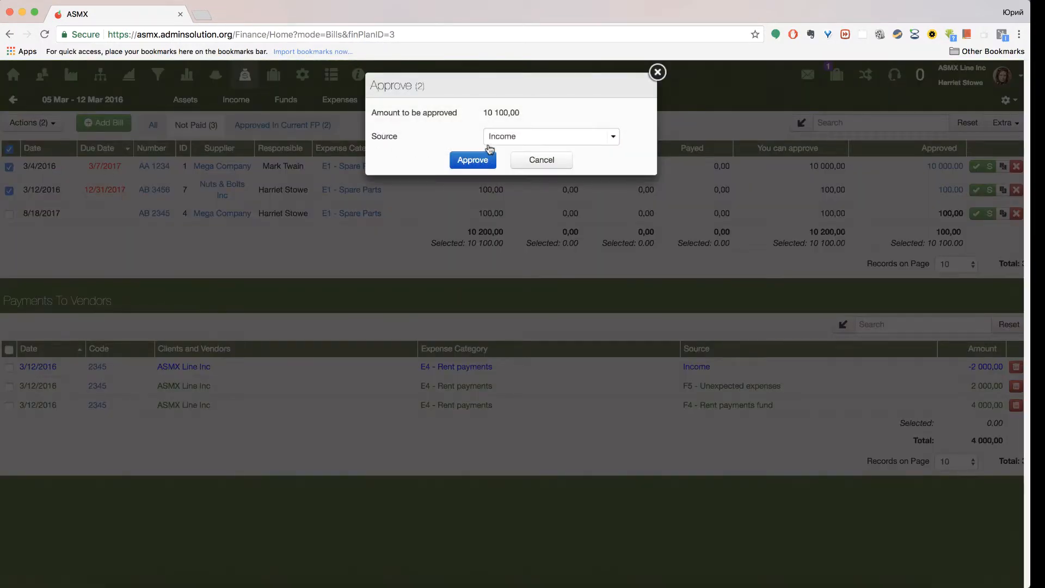
pyautogui.click(527, 142)
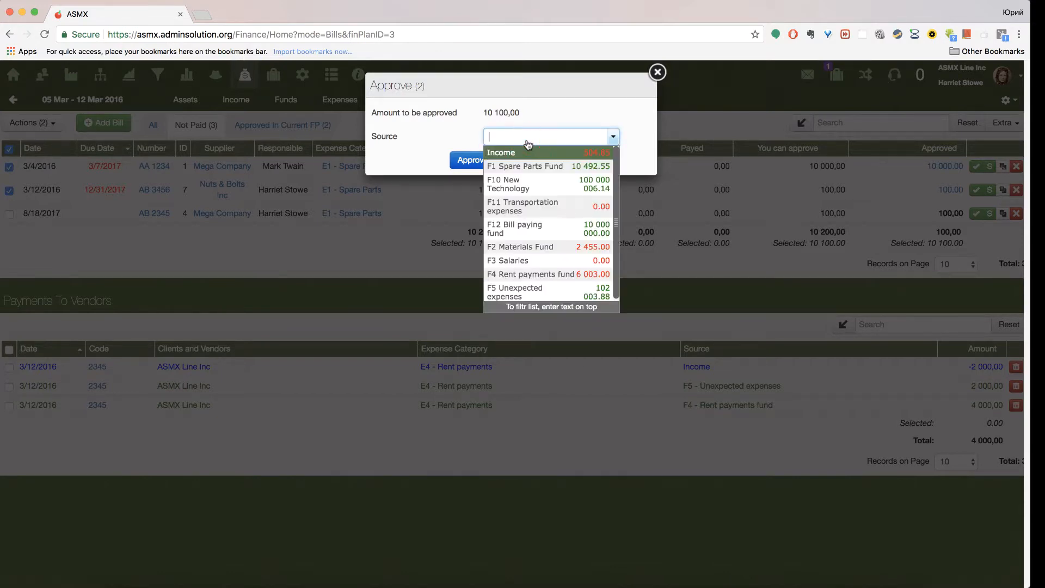
pyautogui.click(526, 233)
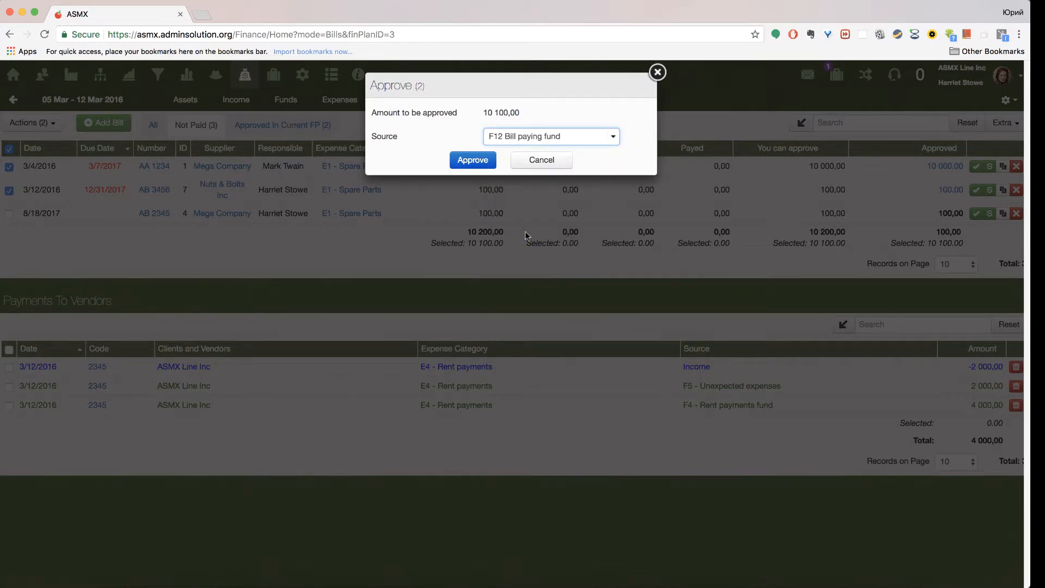
pyautogui.click(560, 136)
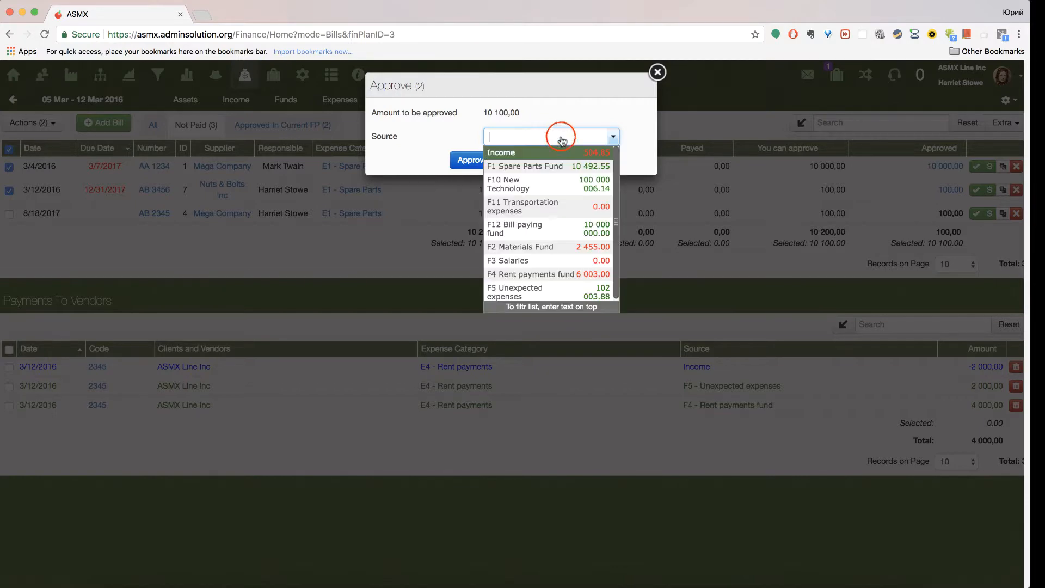
pyautogui.click(449, 121)
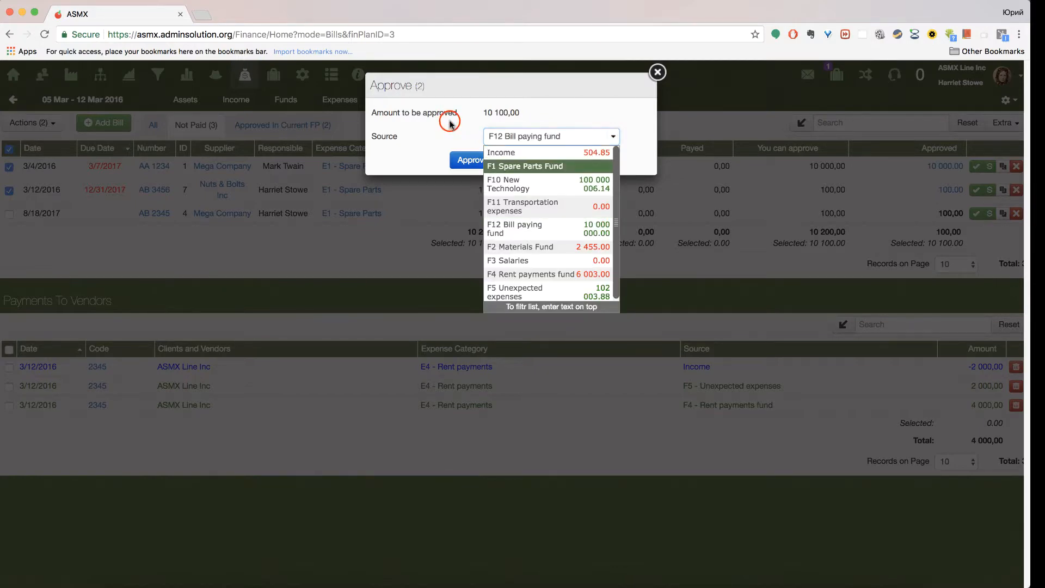
pyautogui.click(469, 162)
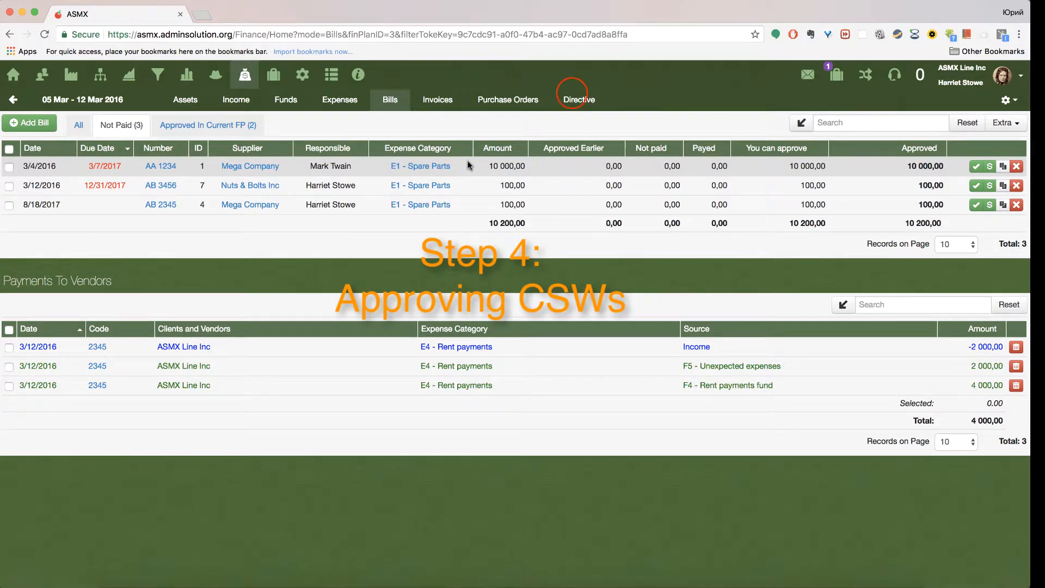
# Prevent the creation of further purchase orders in the directive of the 05 Mar - 12 Mar 2016 period
pyautogui.click(572, 98)
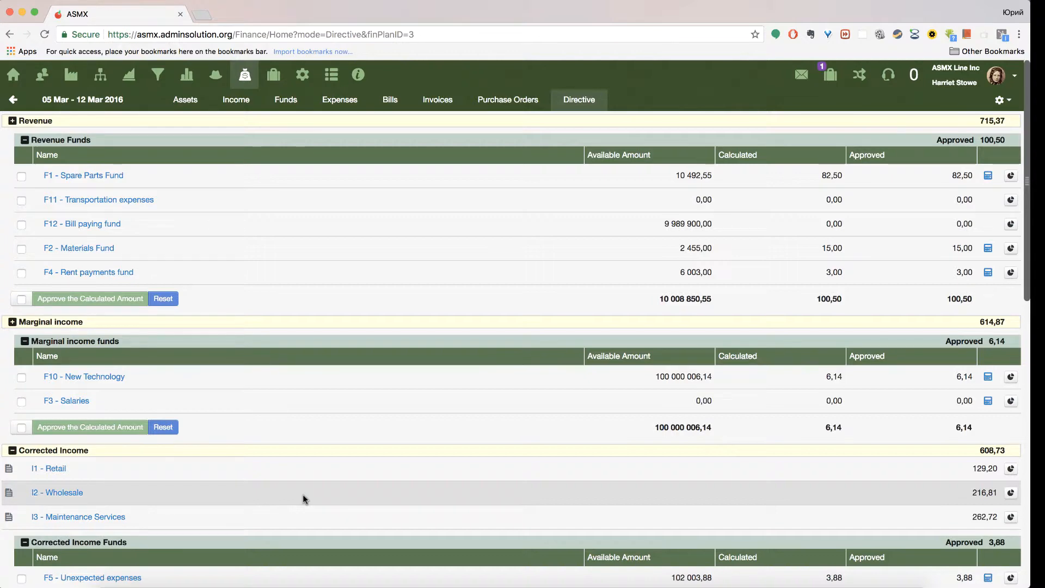
pyautogui.scroll(-1, 303, 494)
pyautogui.scroll(-5, 303, 494)
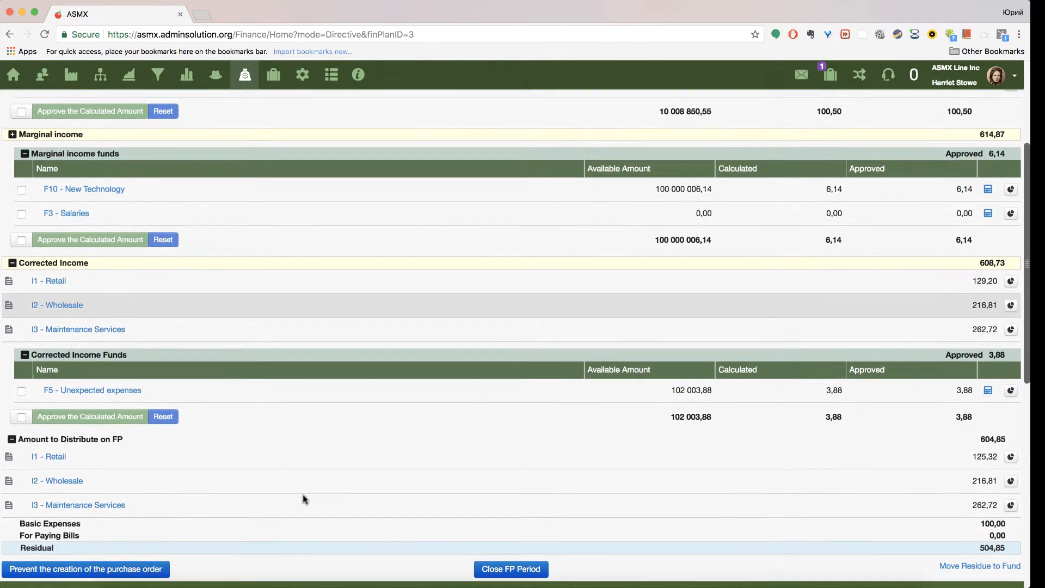
pyautogui.click(159, 506)
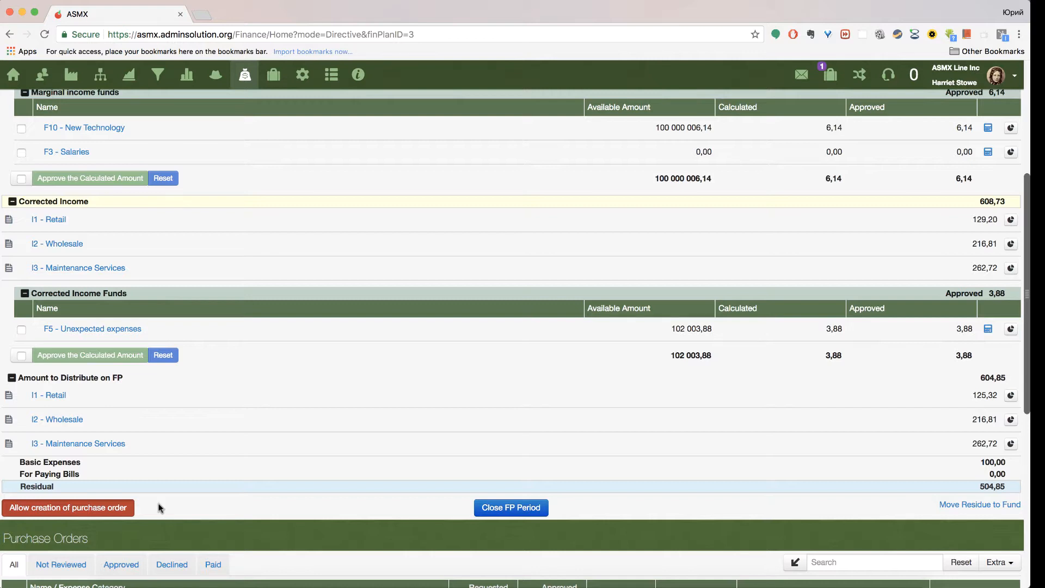
# Review the Shipping Costs purchase order of the Executive Division and approve it for 100.00
pyautogui.scroll(-5, 160, 508)
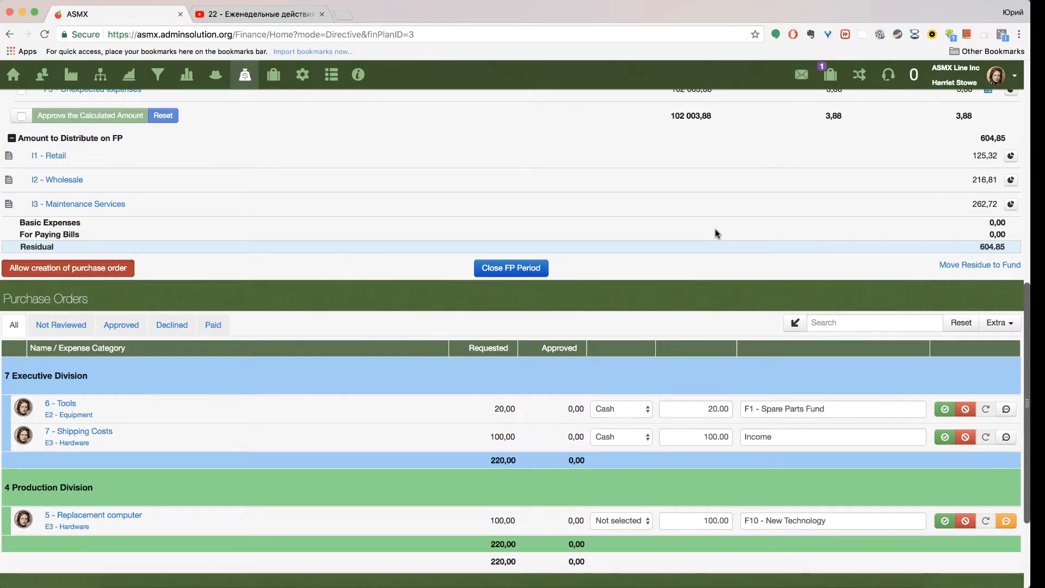
pyautogui.click(103, 430)
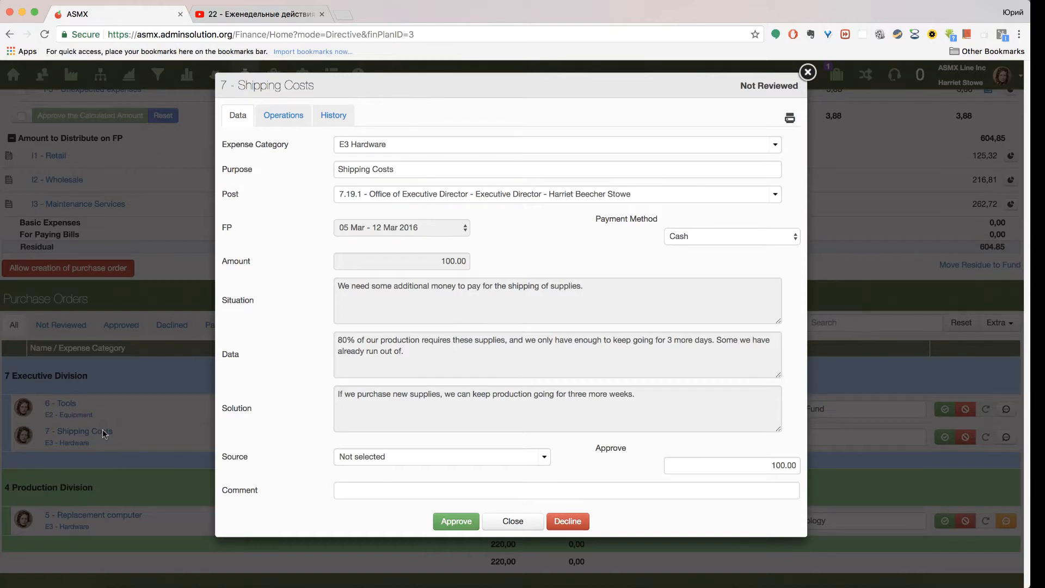
pyautogui.click(442, 519)
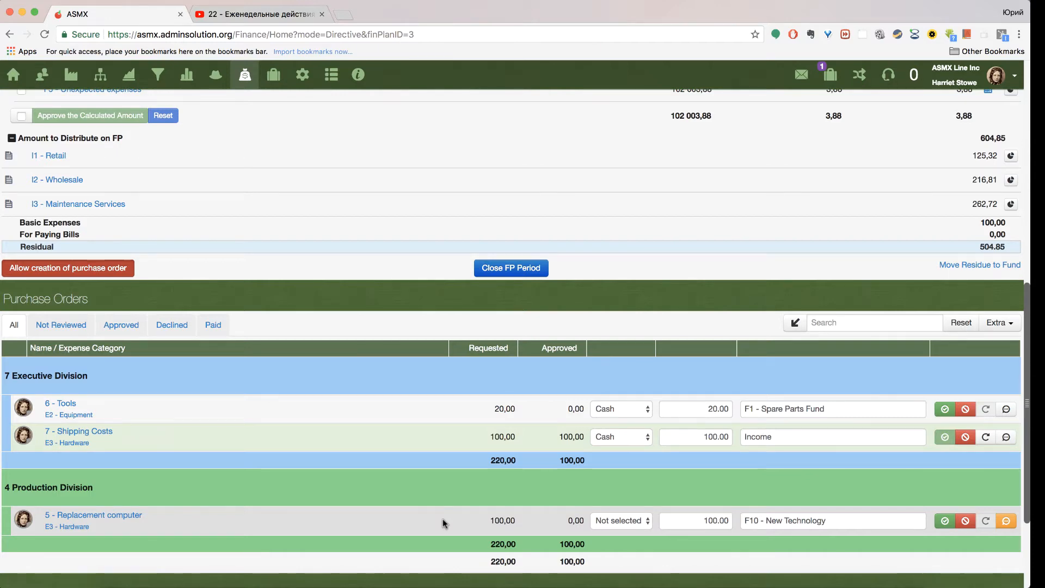
# Review the Office Supplies purchase order of the Production Division and decline it with a comment
pyautogui.scroll(-3, 124, 307)
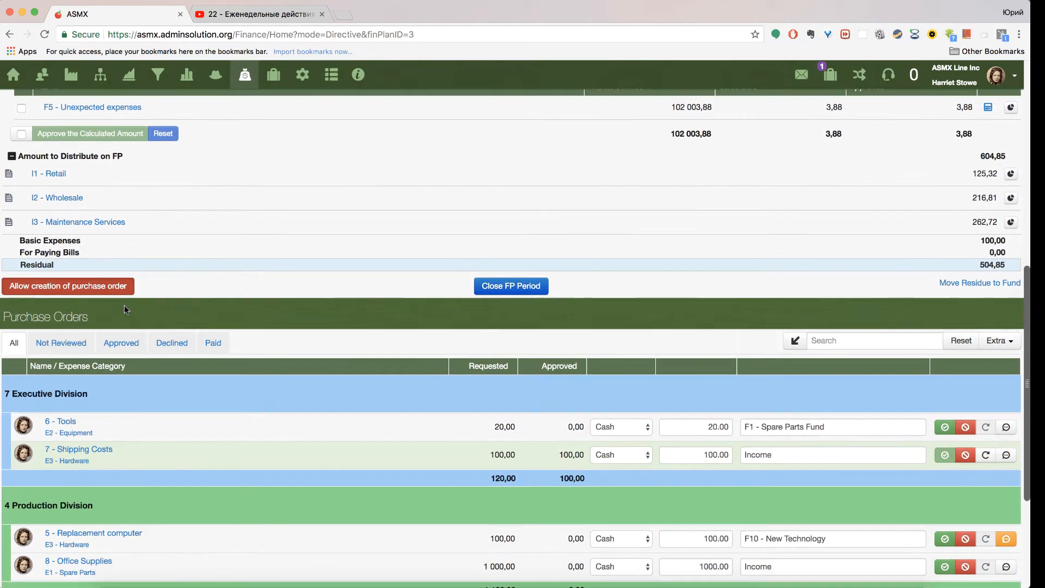
pyautogui.click(76, 514)
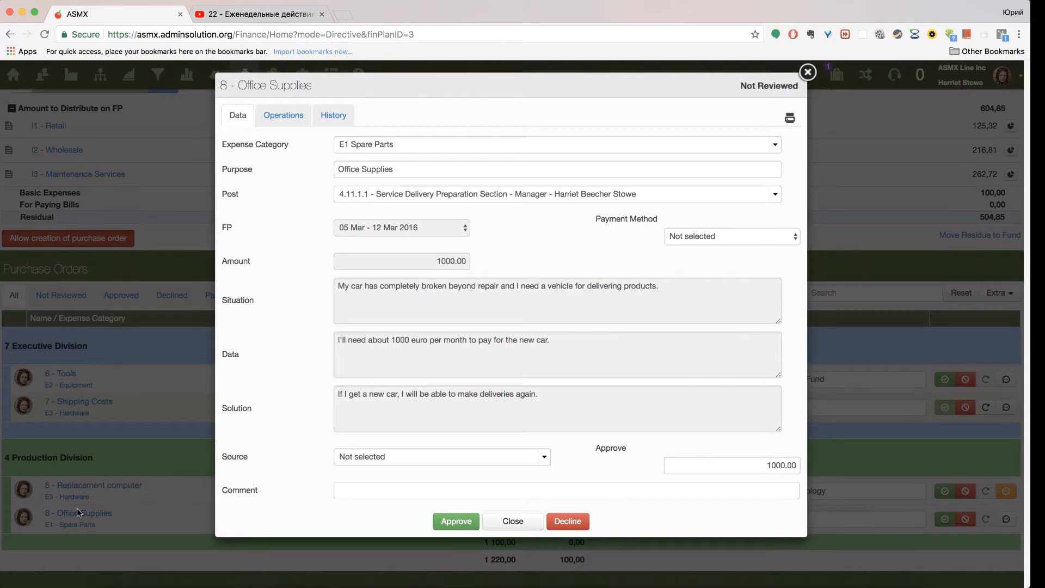
pyautogui.click(393, 485)
pyautogui.click(562, 517)
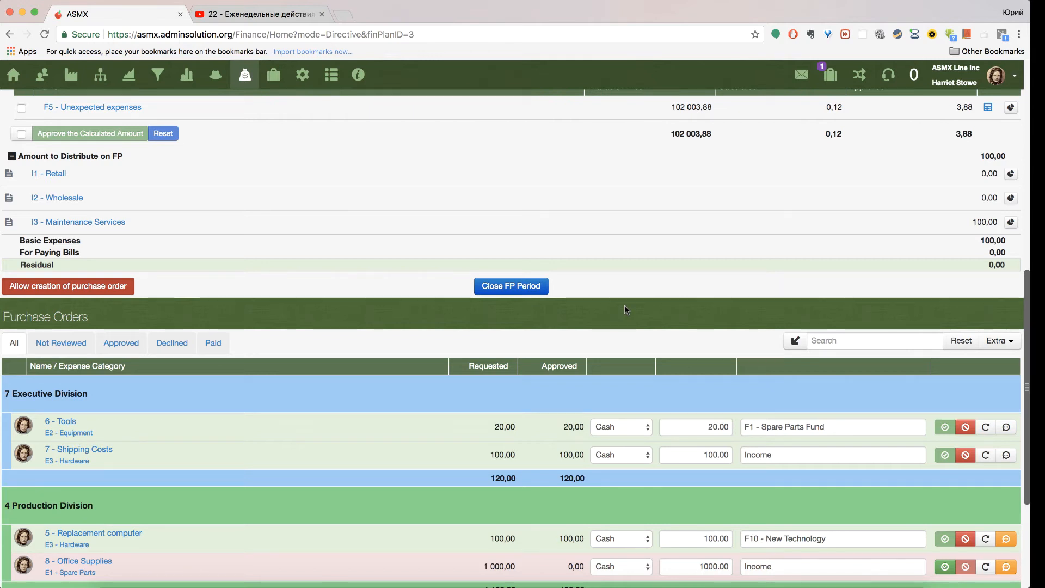
# Check the closing conditions of the 05 Mar - 12 Mar 2016 FP period, close the period and reopen it
pyautogui.click(514, 285)
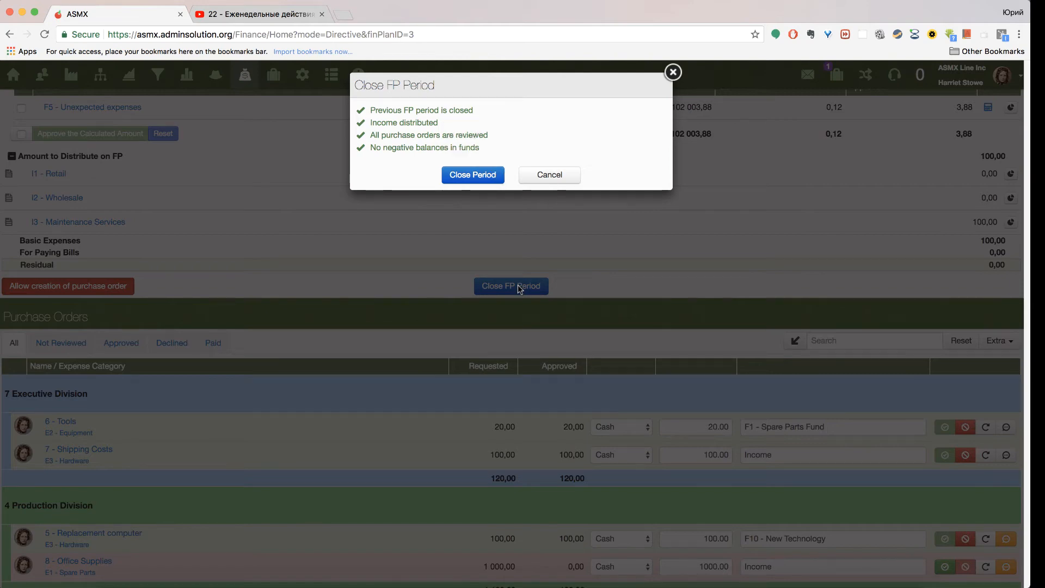
pyautogui.click(673, 72)
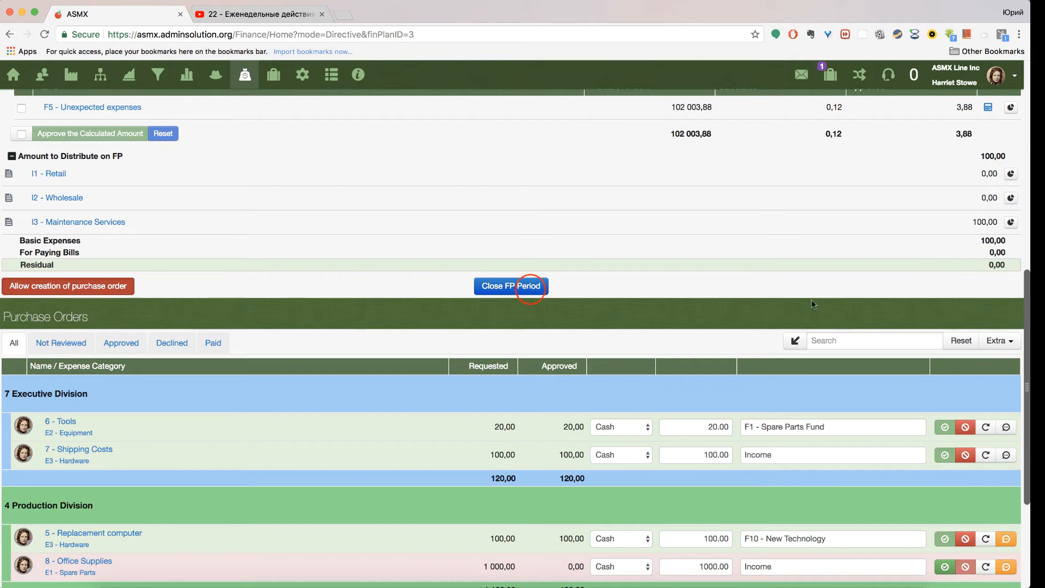
pyautogui.click(530, 289)
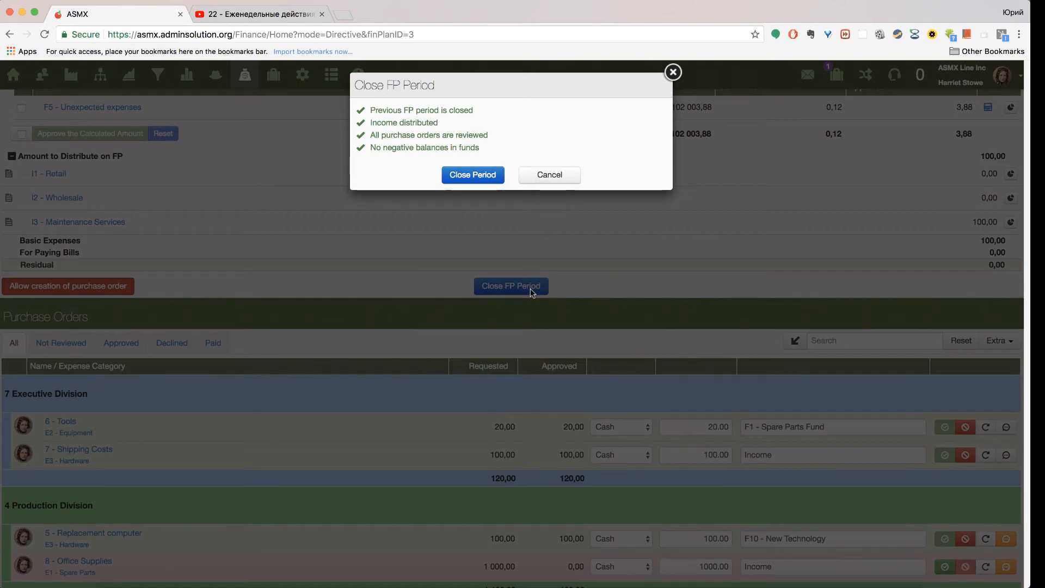
pyautogui.click(473, 175)
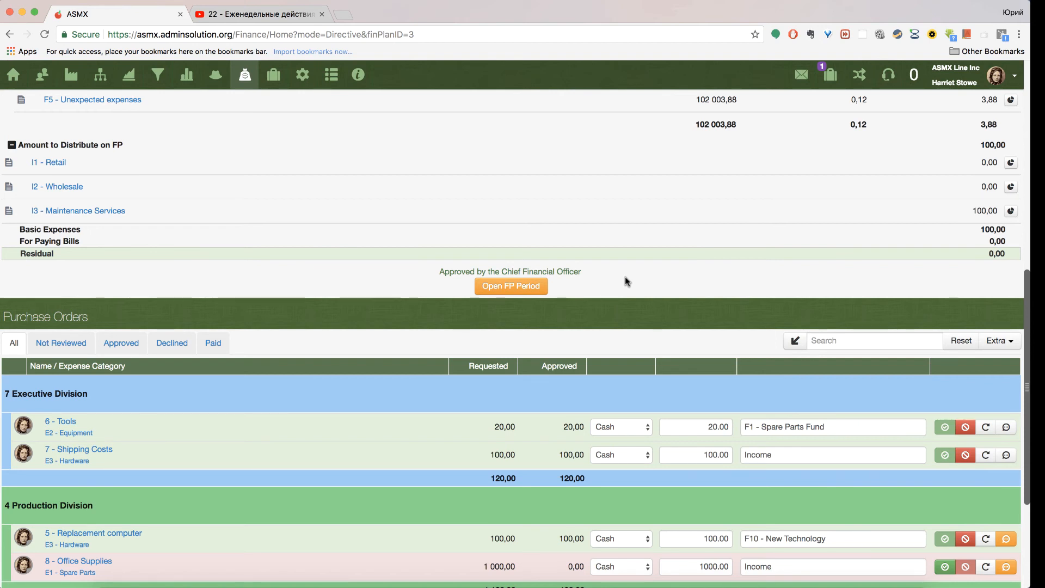
pyautogui.click(536, 288)
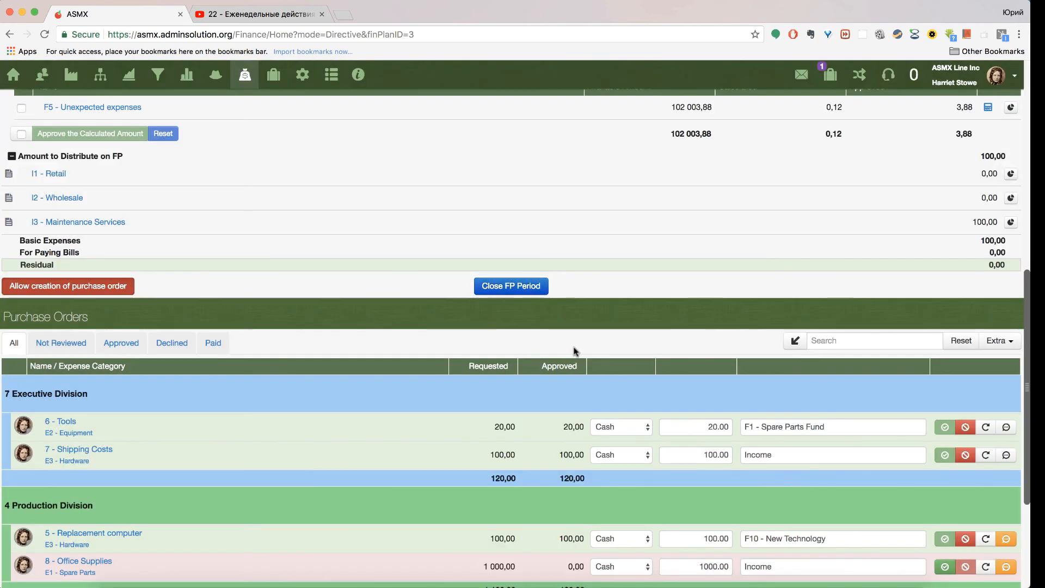